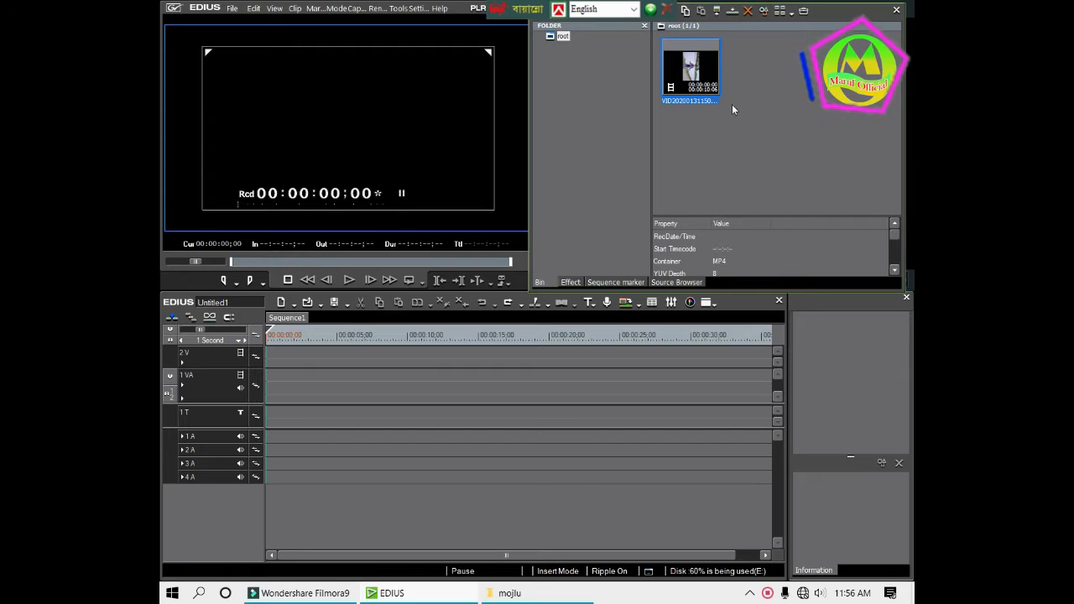
drag(699, 69, 267, 378)
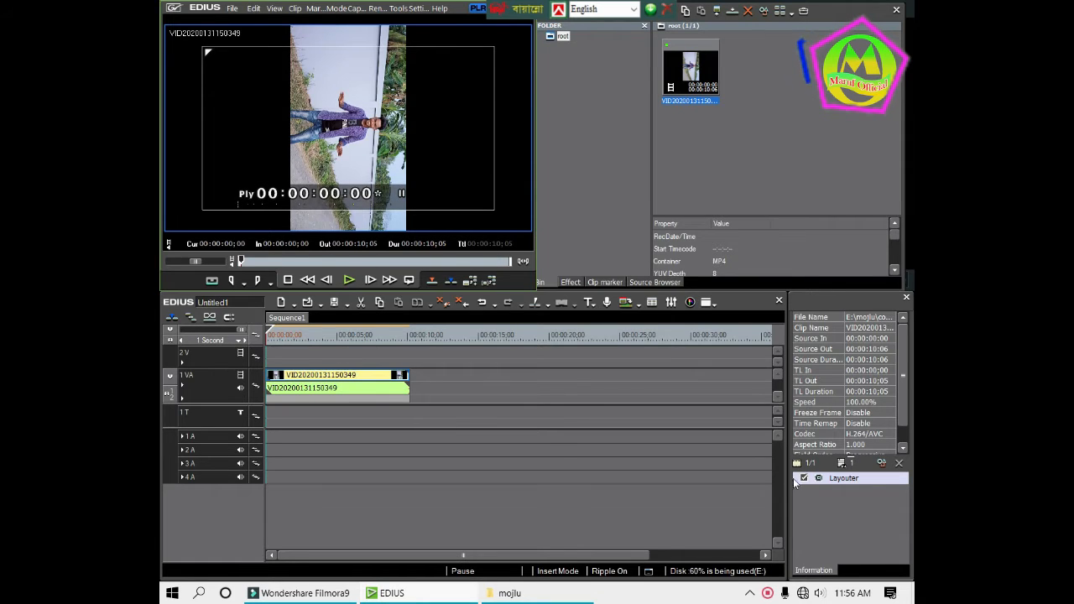
double_click(827, 477)
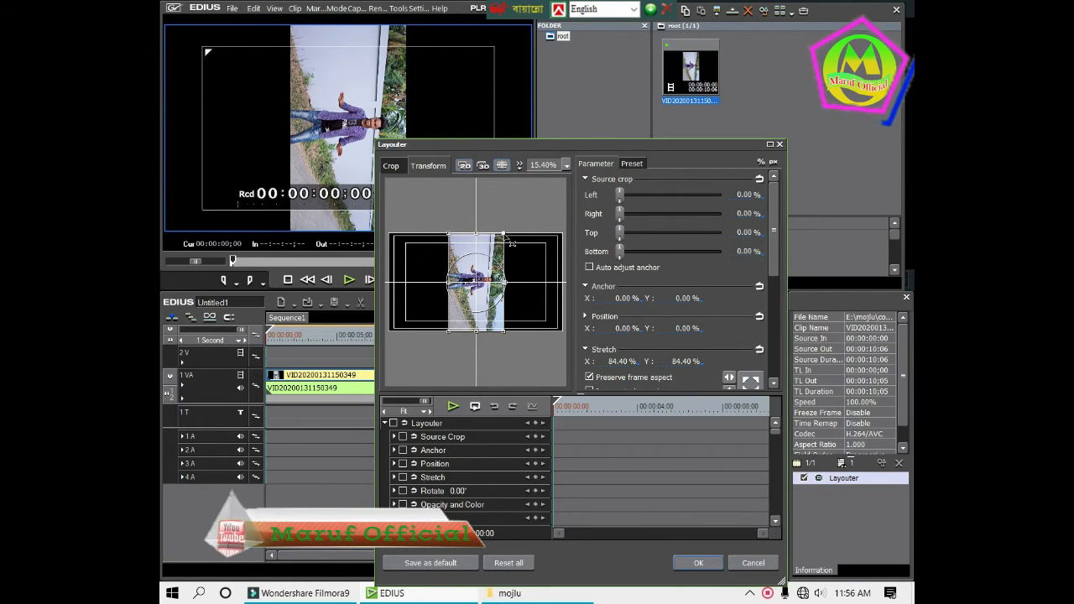
drag(504, 235, 499, 242)
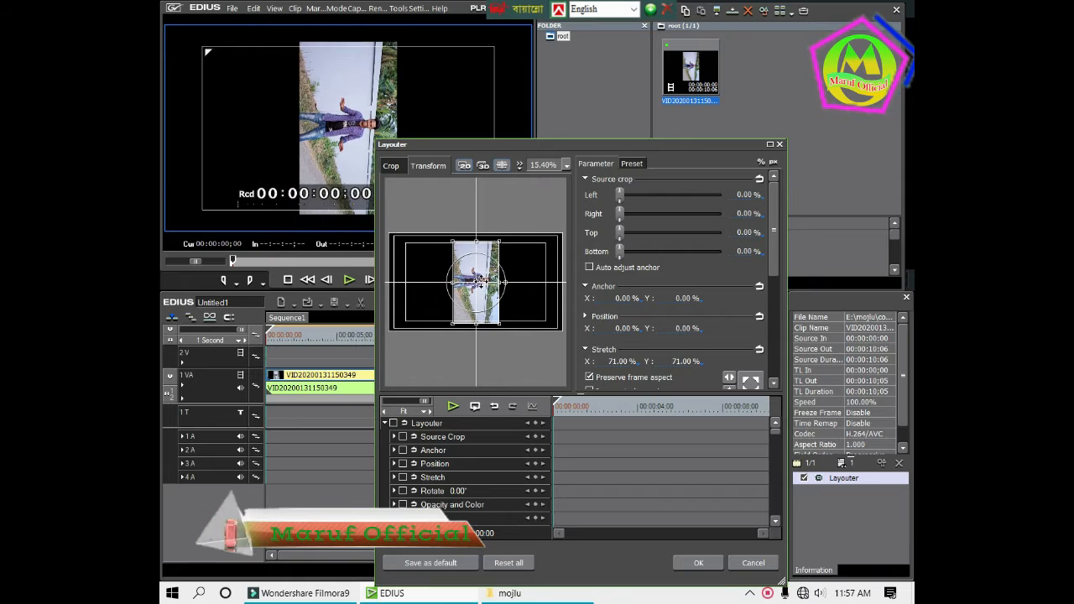
drag(505, 283, 479, 241)
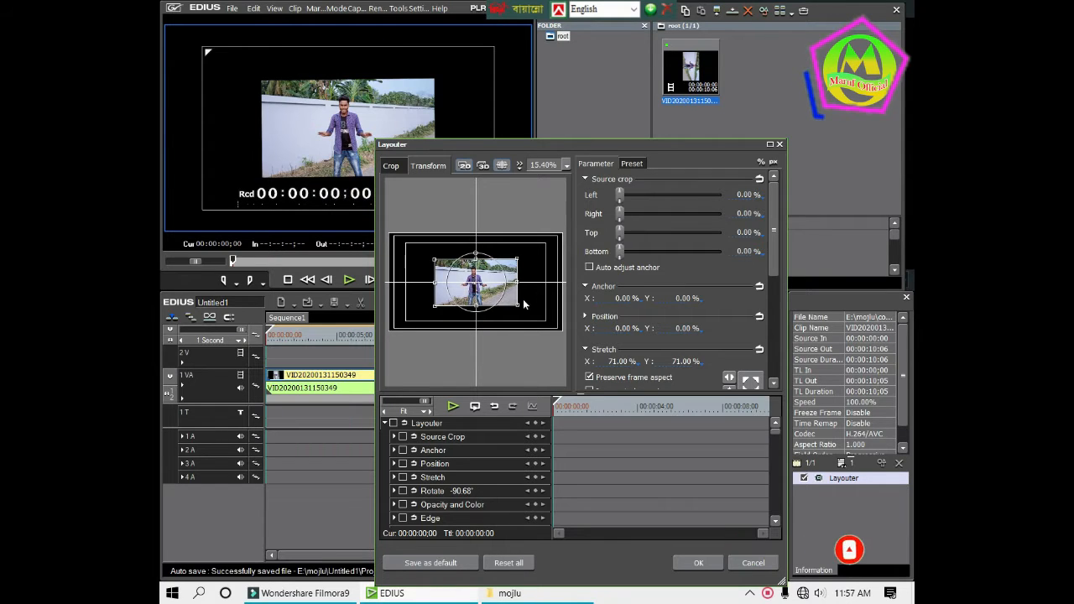
drag(518, 306, 570, 329)
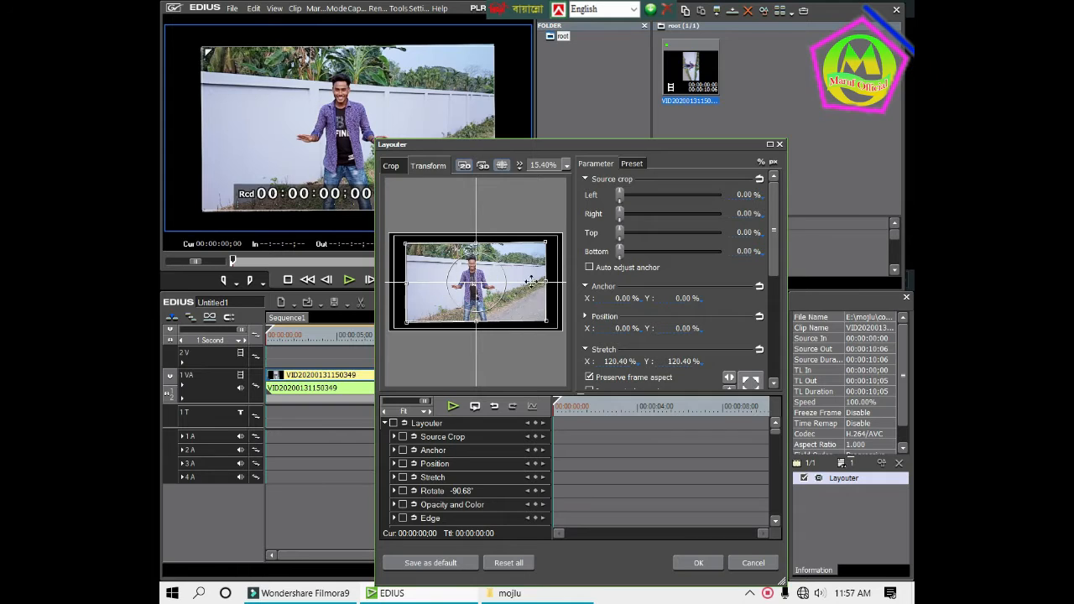
click(695, 564)
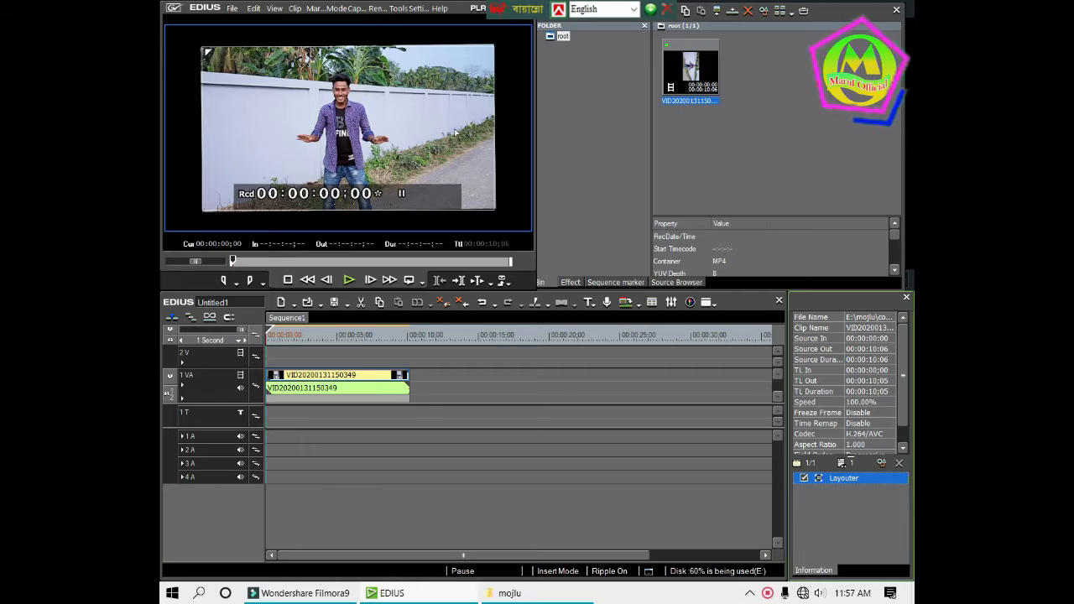
Apply the Chrominance video filter to the timeline clip and open the setup of its Color Balance1 inside filter
click(567, 283)
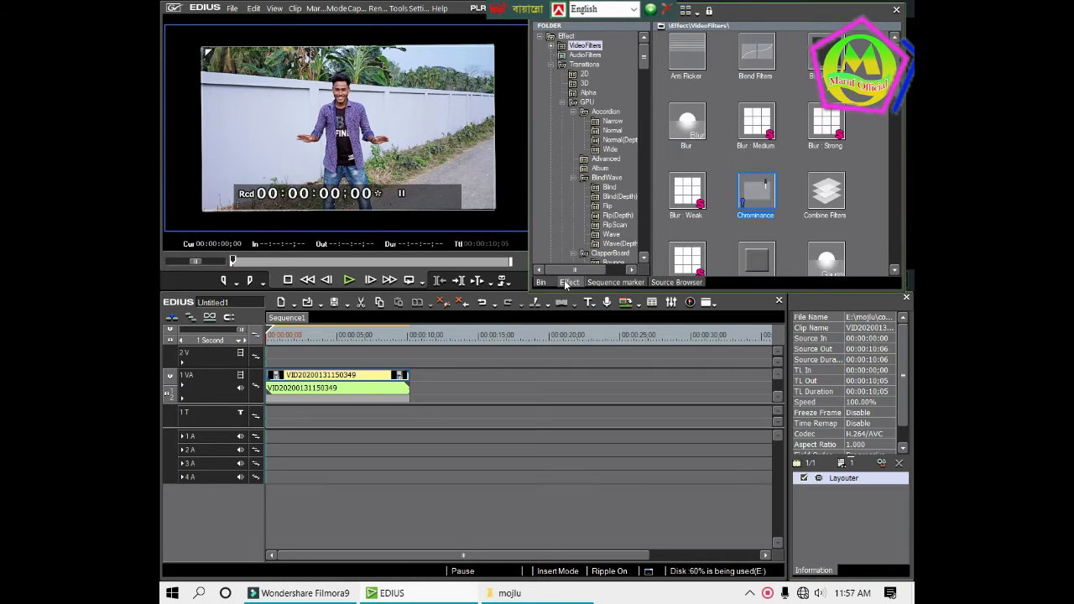
click(577, 47)
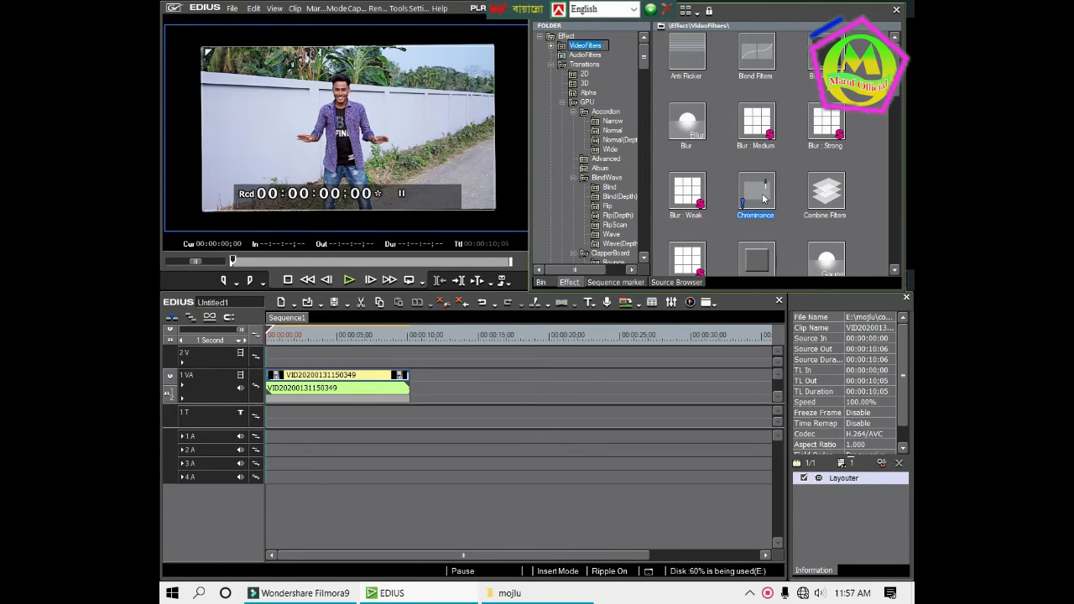
mouse_move(761, 200)
drag(759, 198, 361, 382)
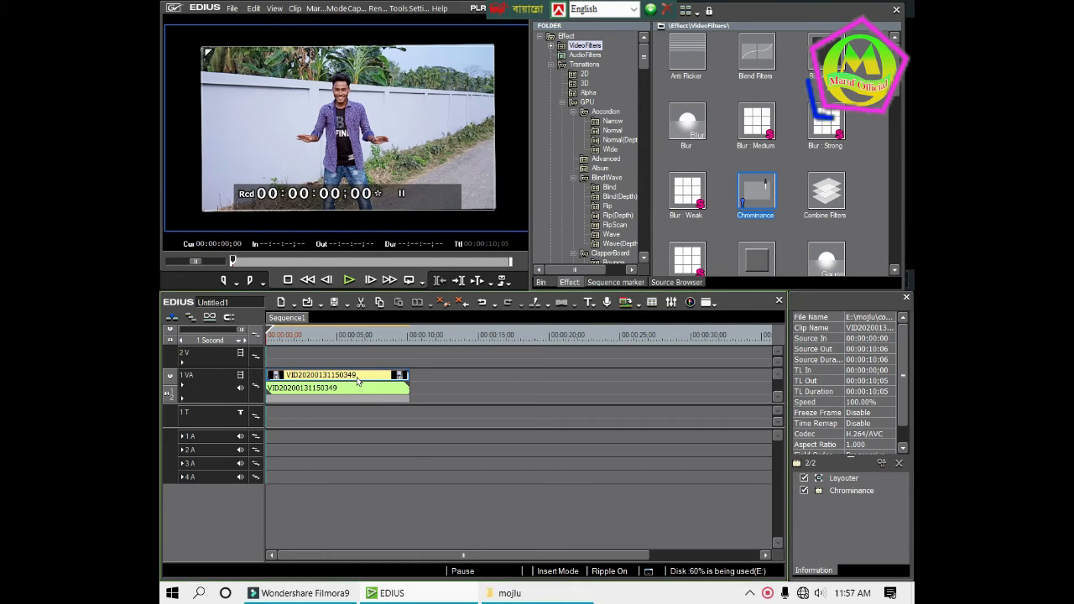
double_click(838, 491)
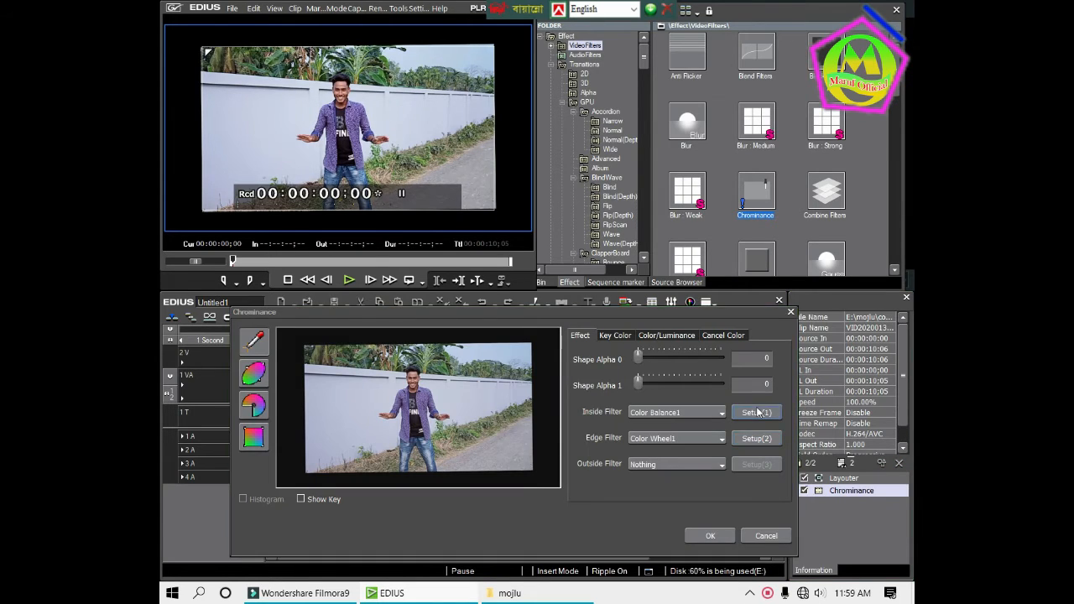
click(756, 412)
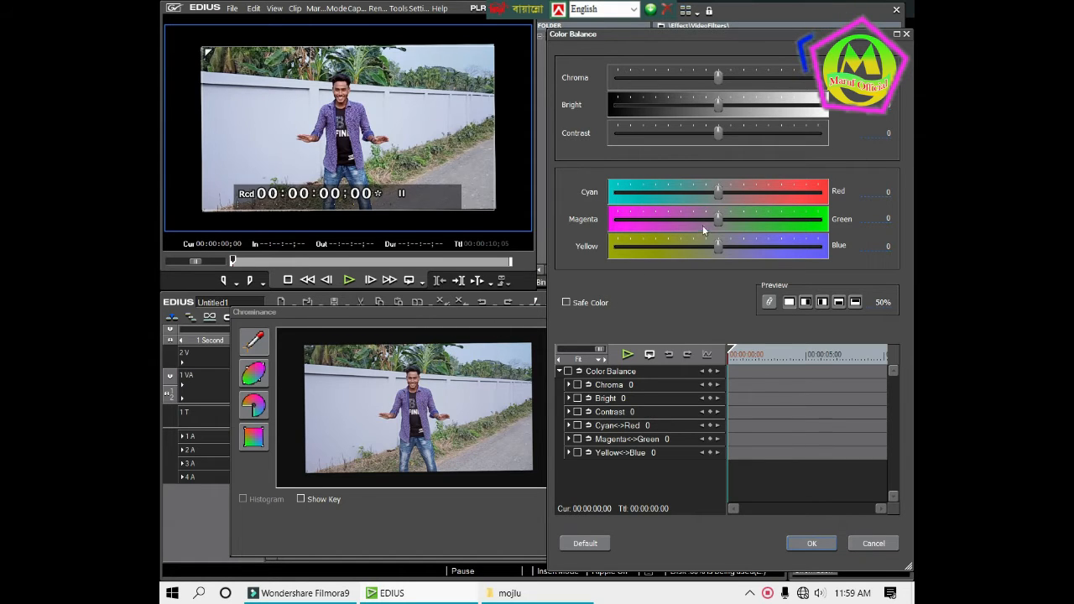
Try a green wall tint with color balance at Cyan-Red -49, Magenta-Green 62 and Yellow-Blue -128
drag(717, 192, 649, 193)
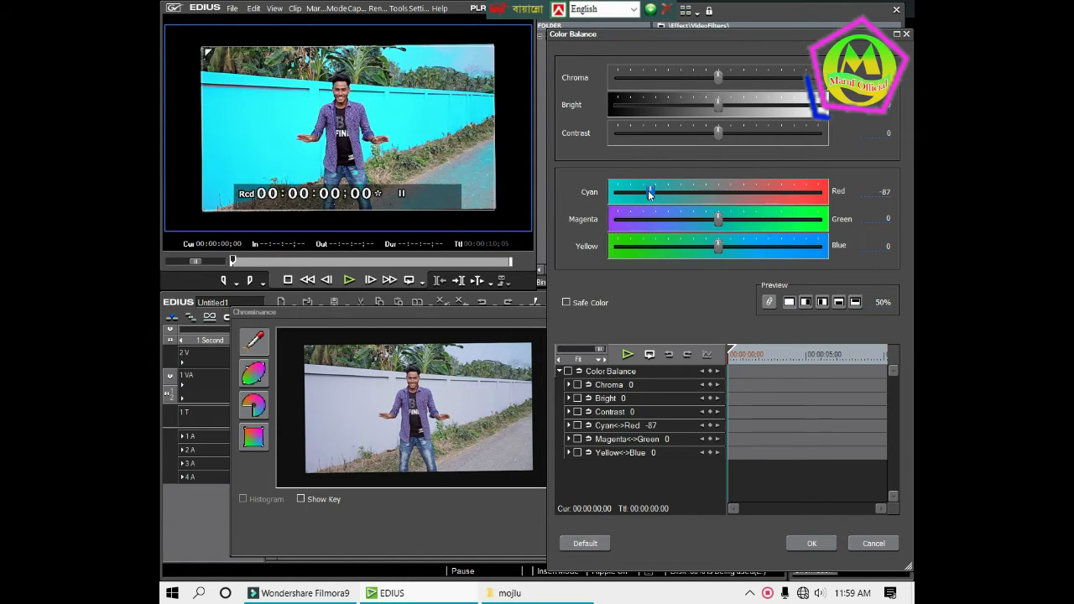
drag(718, 218, 884, 218)
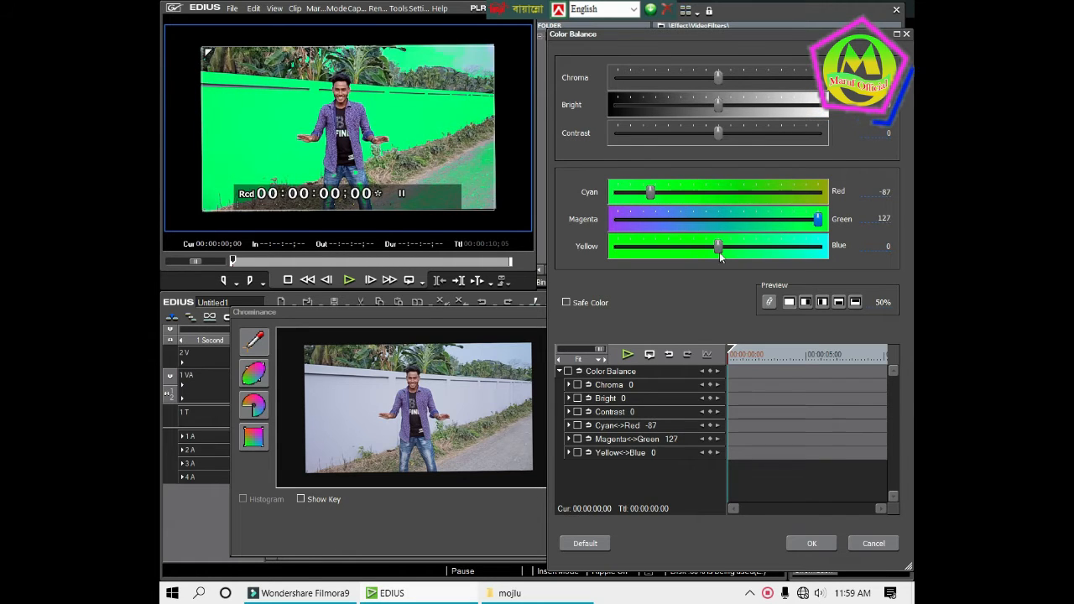
drag(717, 252, 604, 267)
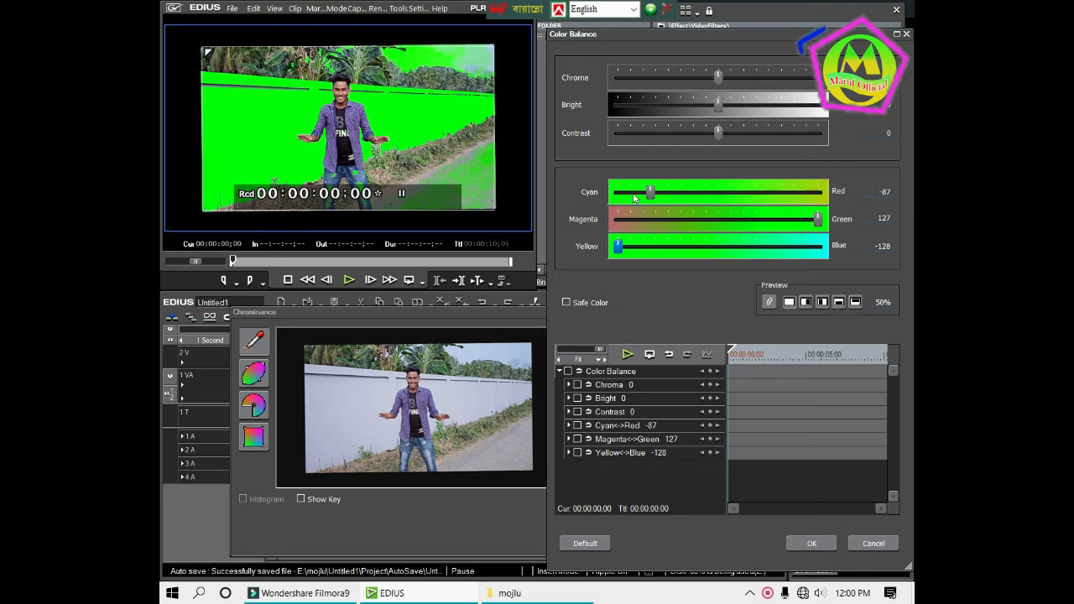
drag(647, 198, 678, 198)
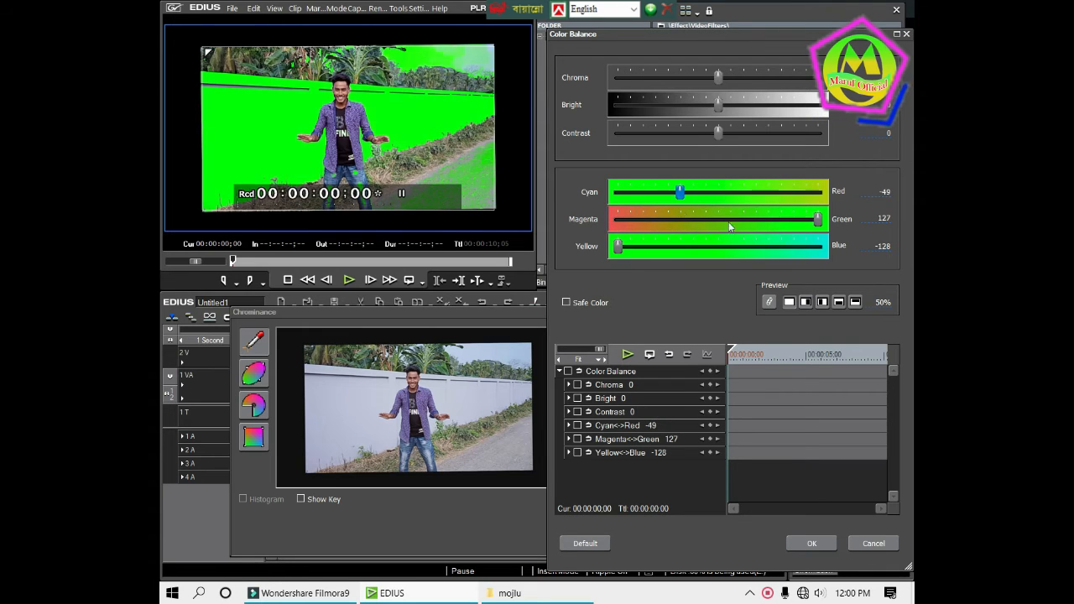
drag(823, 224, 580, 249)
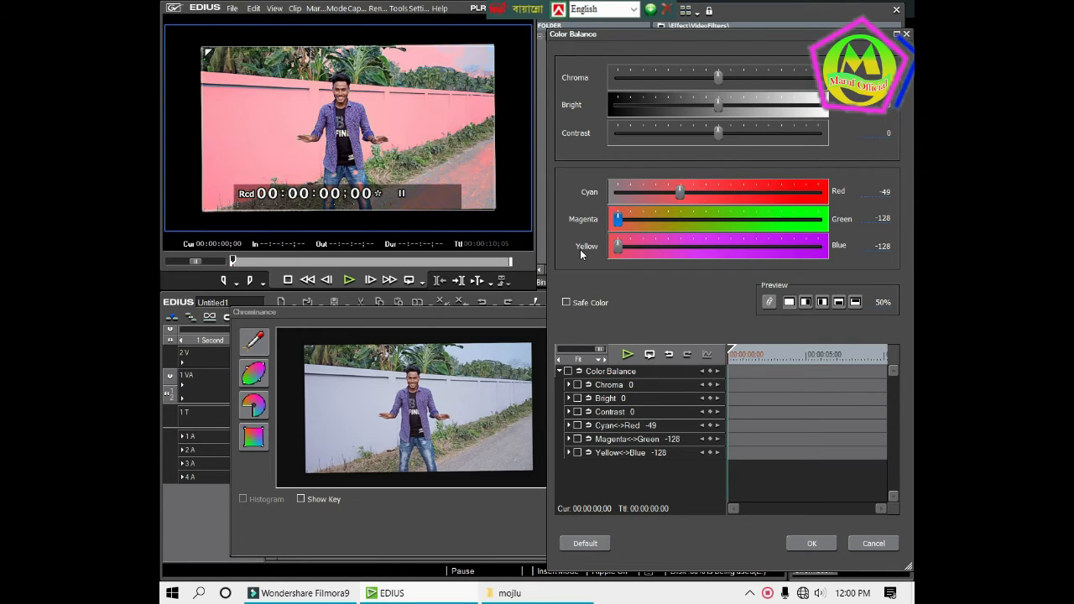
drag(765, 219, 768, 245)
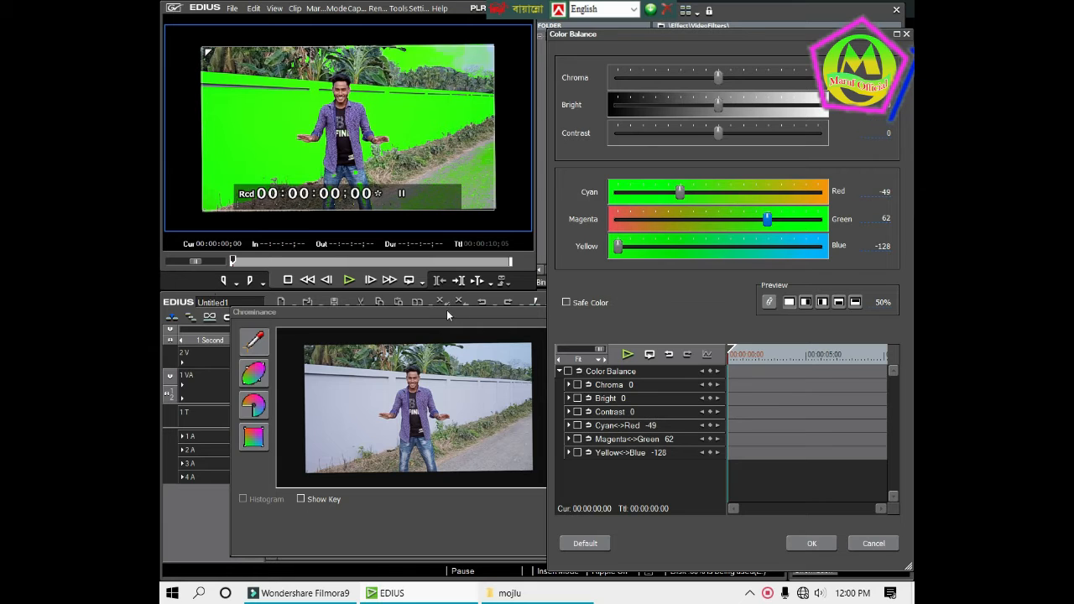
Tint the wall blue with Cyan-Red -128, Magenta-Green -108 and Yellow-Blue 35, and accept the Chrominance filter settings
click(626, 193)
click(626, 193)
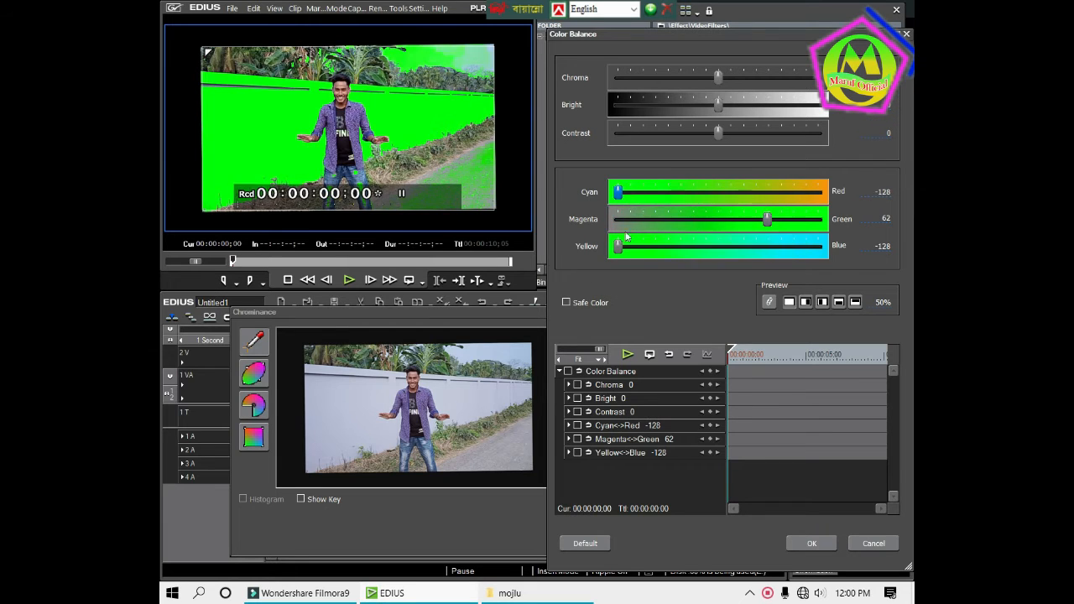
click(680, 220)
click(681, 220)
click(630, 223)
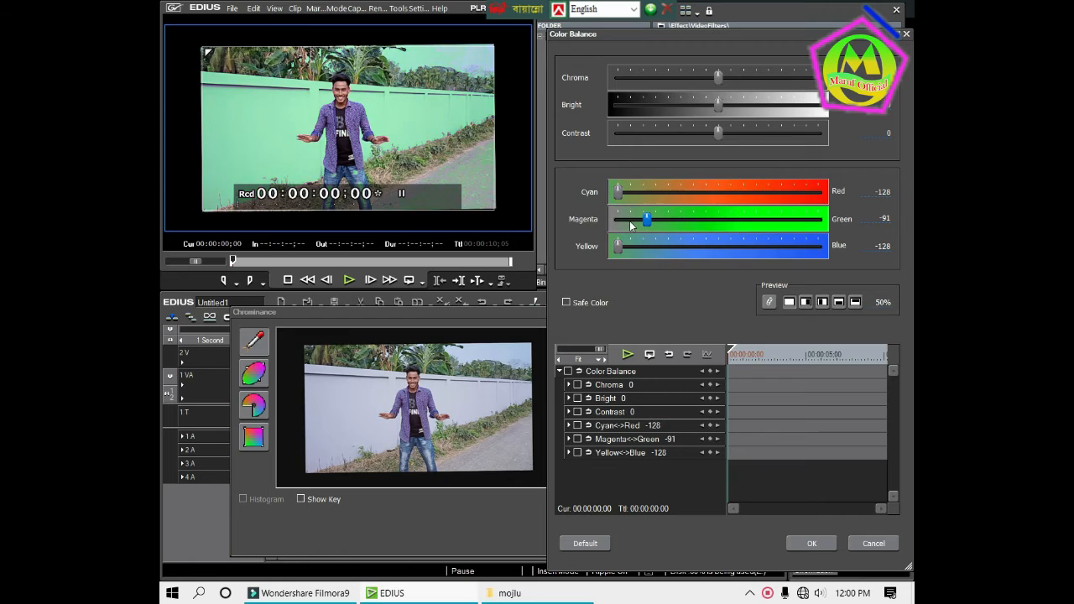
click(628, 251)
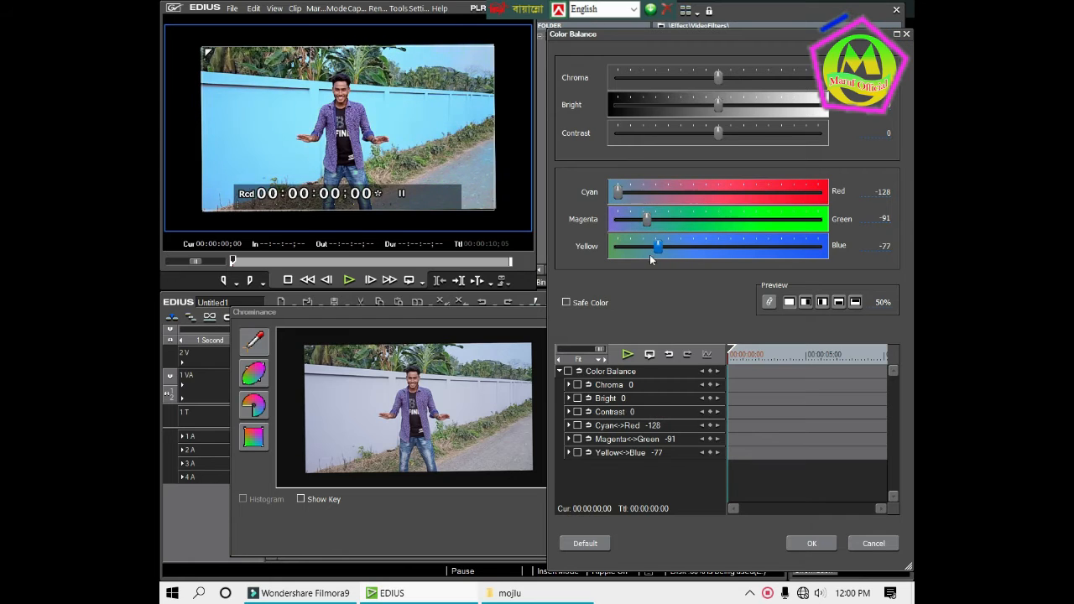
drag(720, 256, 738, 226)
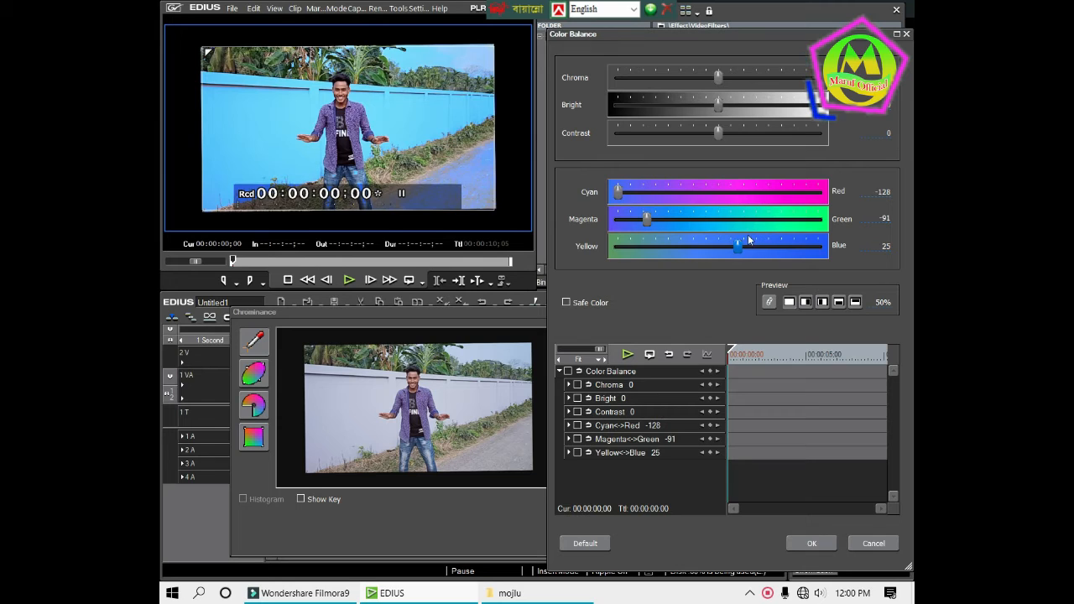
drag(741, 247, 750, 252)
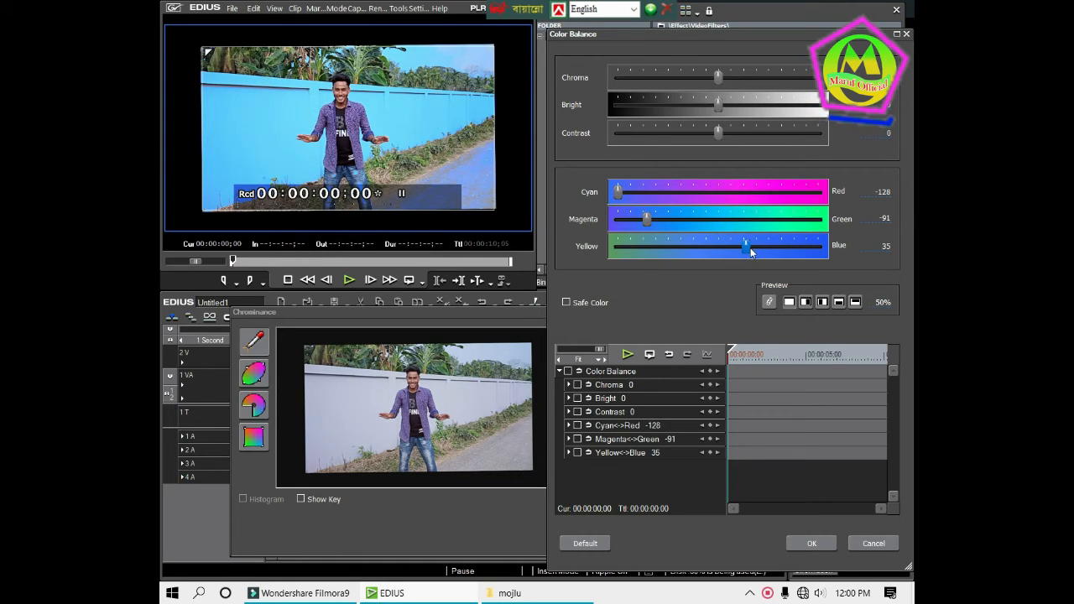
drag(646, 220, 637, 223)
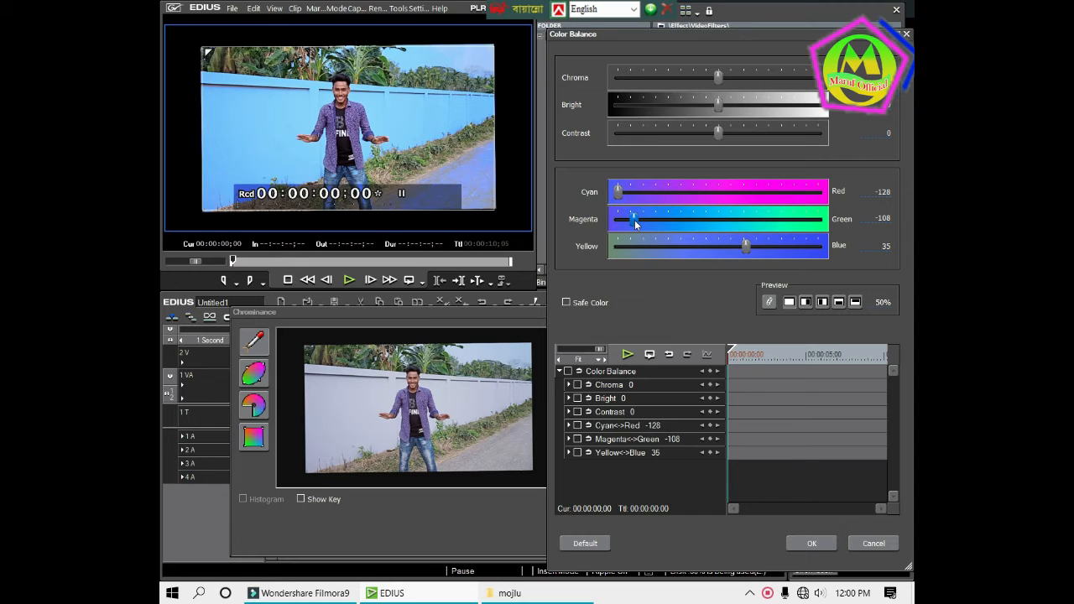
click(830, 544)
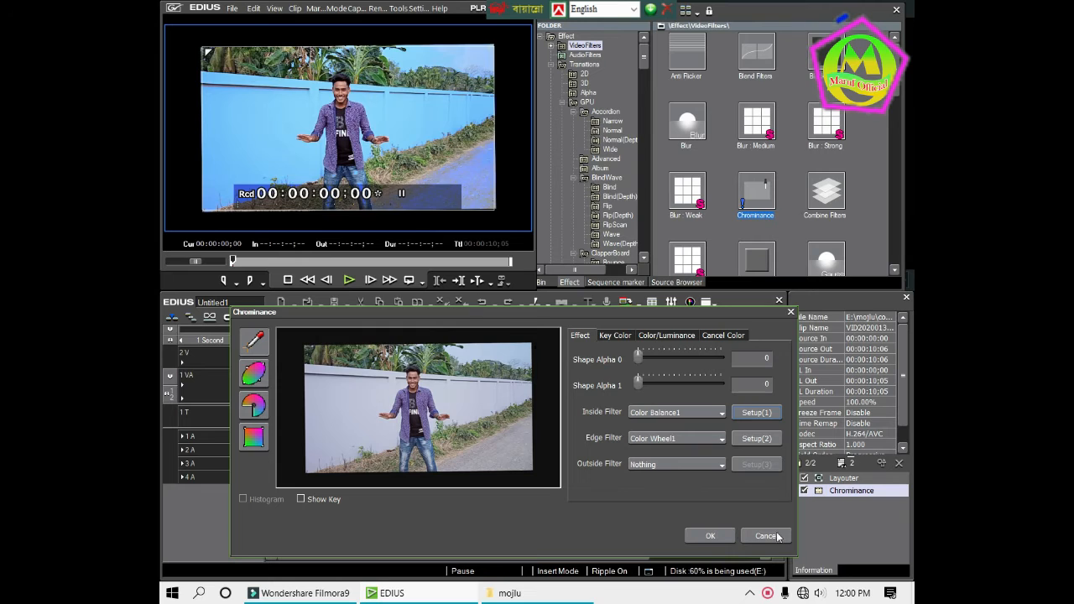
click(707, 536)
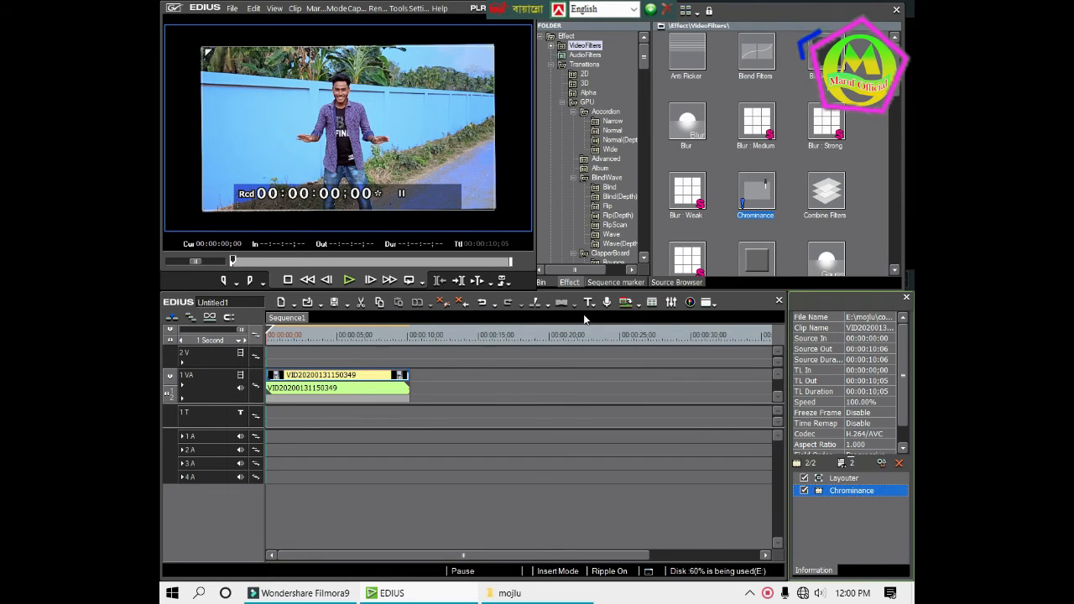
Add a second Chrominance filter to the timeline clip and open its settings
drag(771, 182, 364, 386)
click(855, 502)
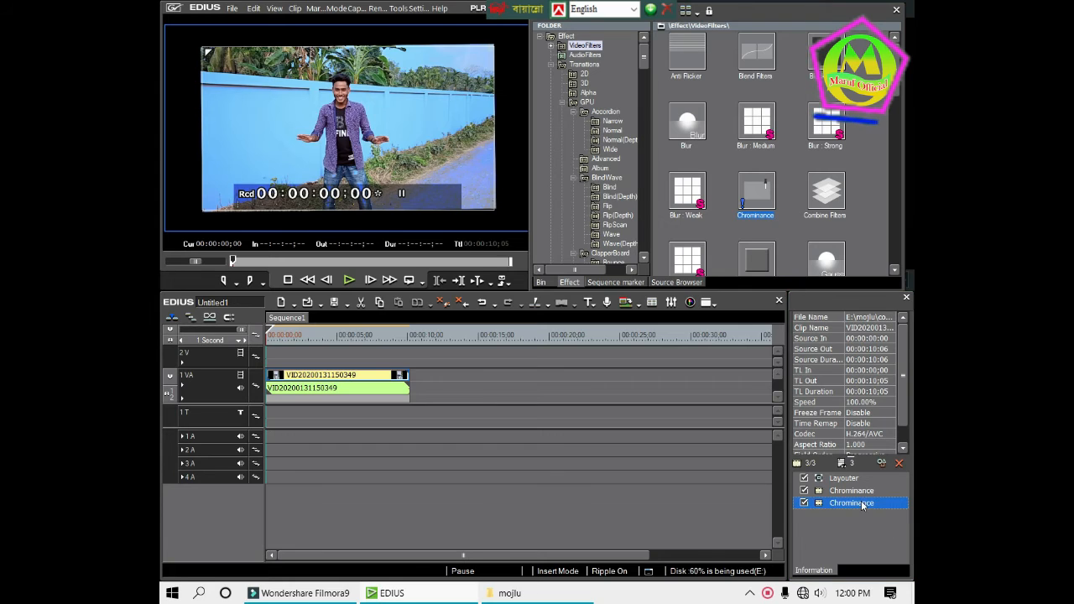
double_click(856, 502)
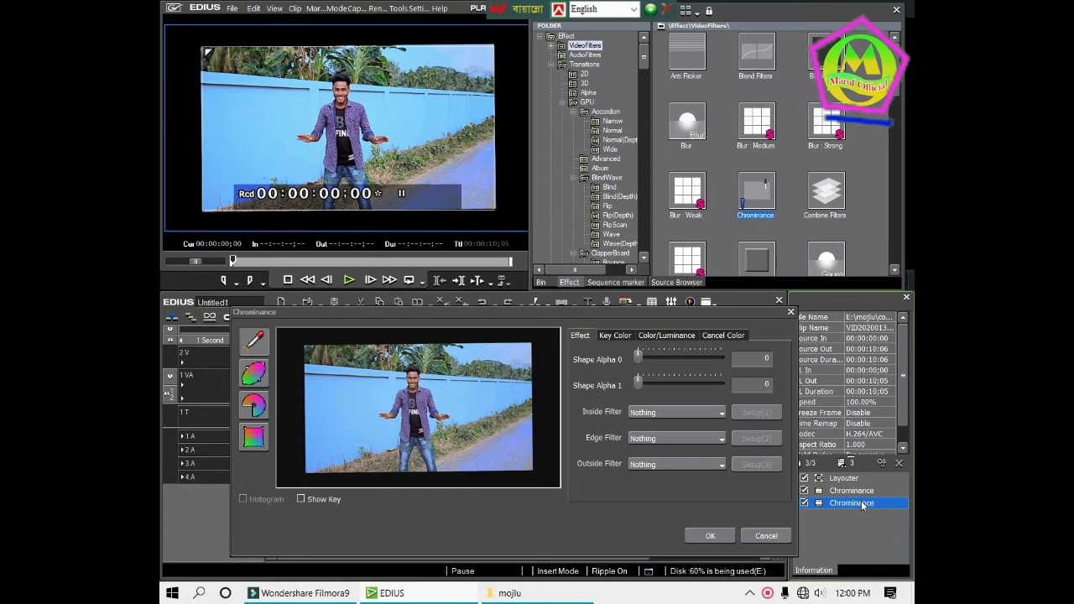
Try a Y value of 91 for the second Chrominance filter's key color
click(631, 340)
mouse_move(642, 354)
mouse_down()
mouse_move(686, 359)
mouse_move(635, 359)
mouse_up()
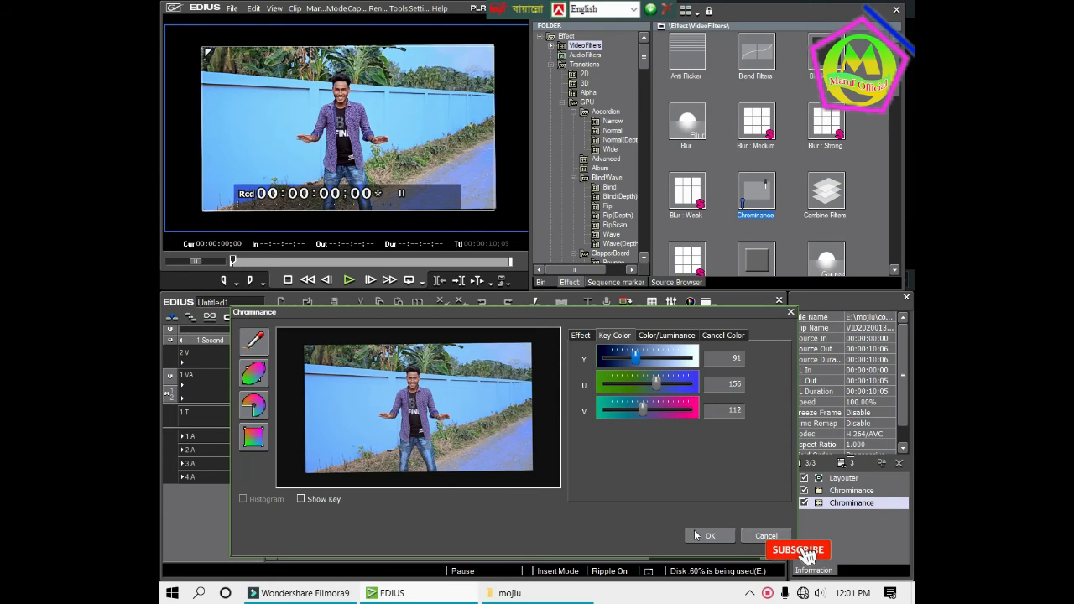
click(580, 335)
click(702, 412)
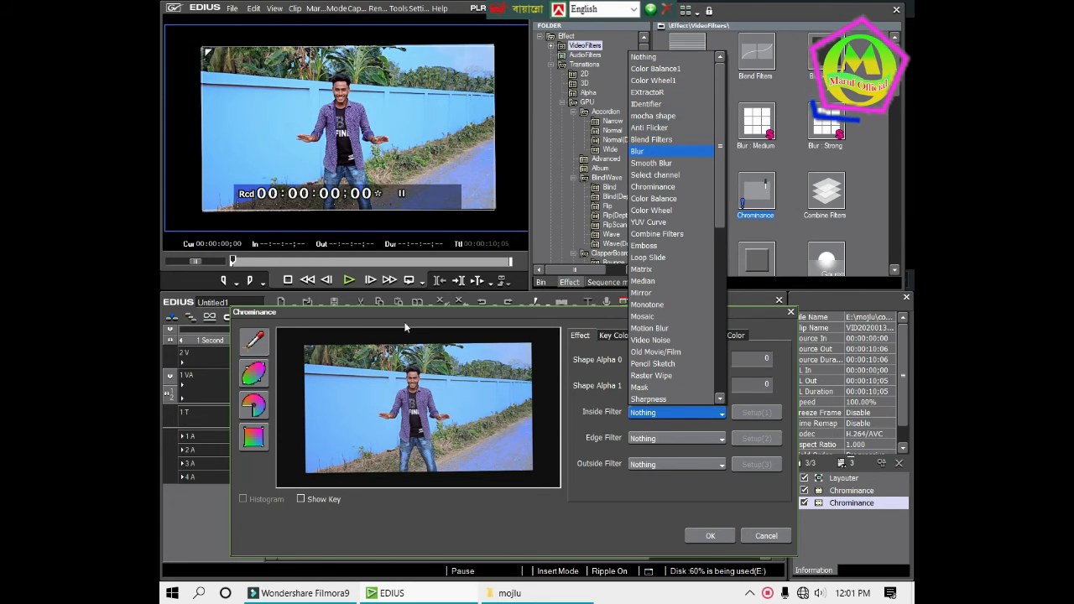
click(392, 370)
Pick the roadside grass in the preview as the key color and assign Color Balance1 as the inside filter
click(263, 344)
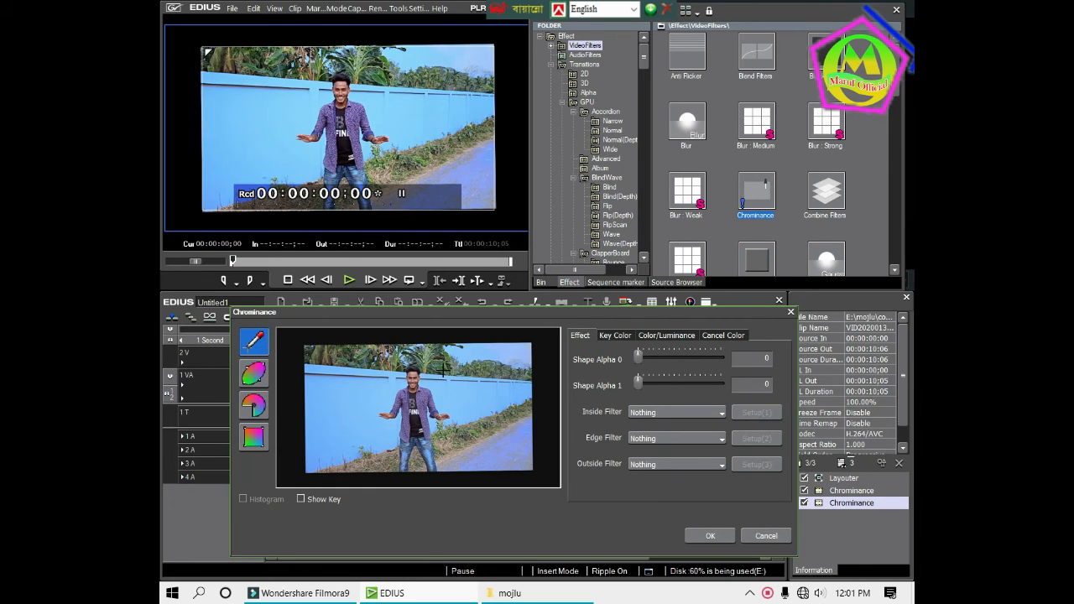
click(473, 432)
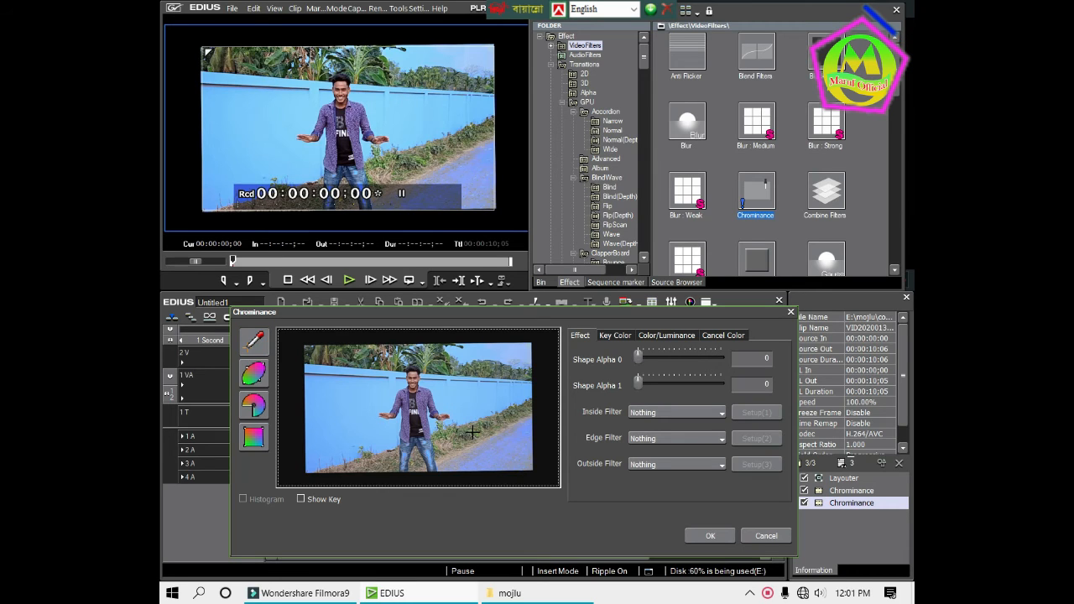
click(703, 412)
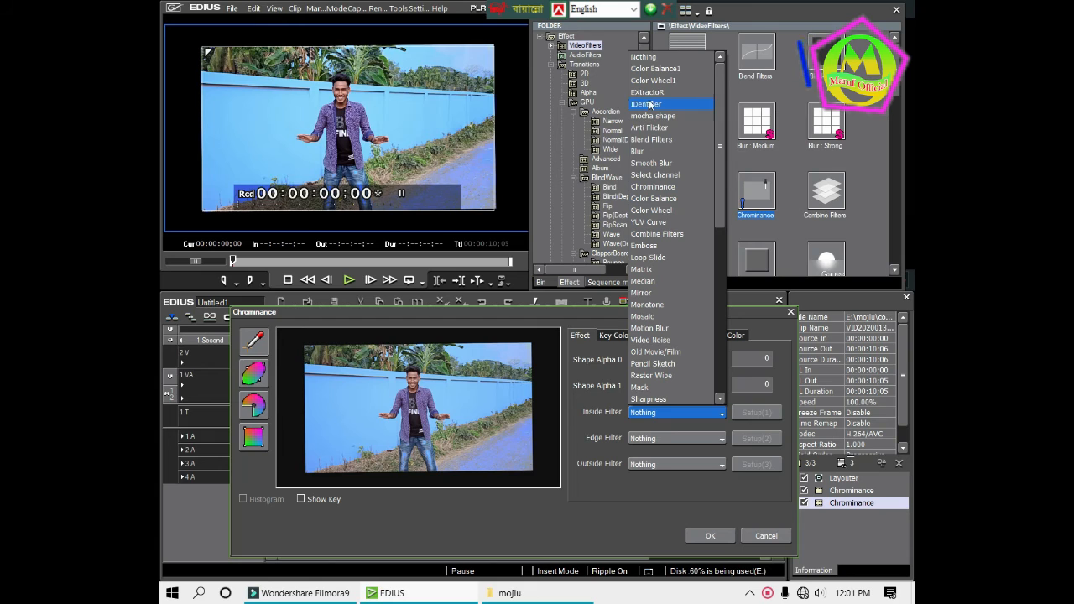
click(653, 69)
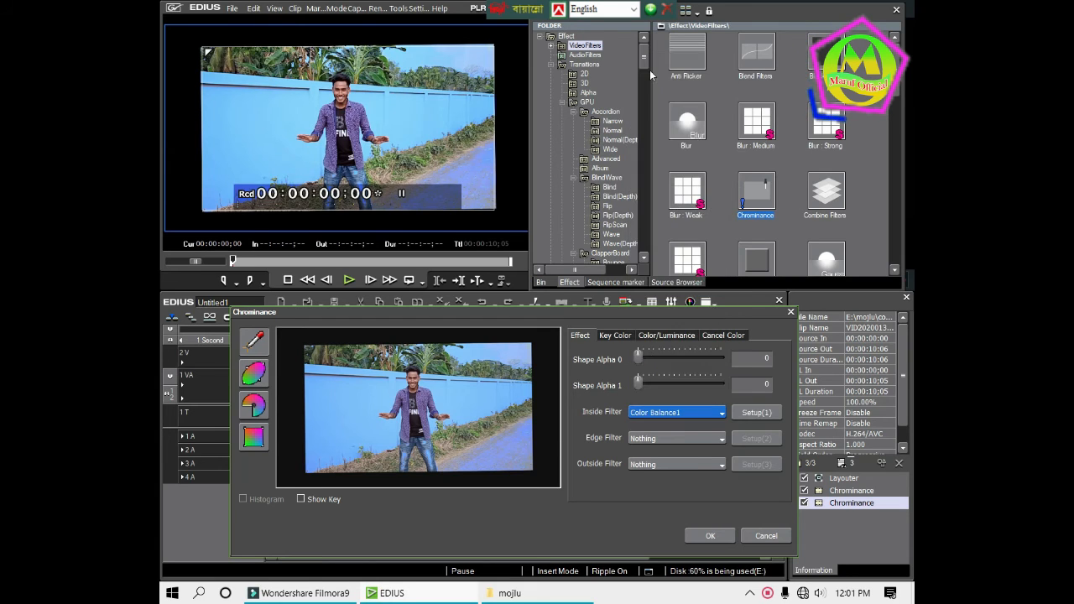
Turn the greenery orange by setting the inside filter's Cyan-Red balance to 52, and accept the second Chrominance filter
click(755, 412)
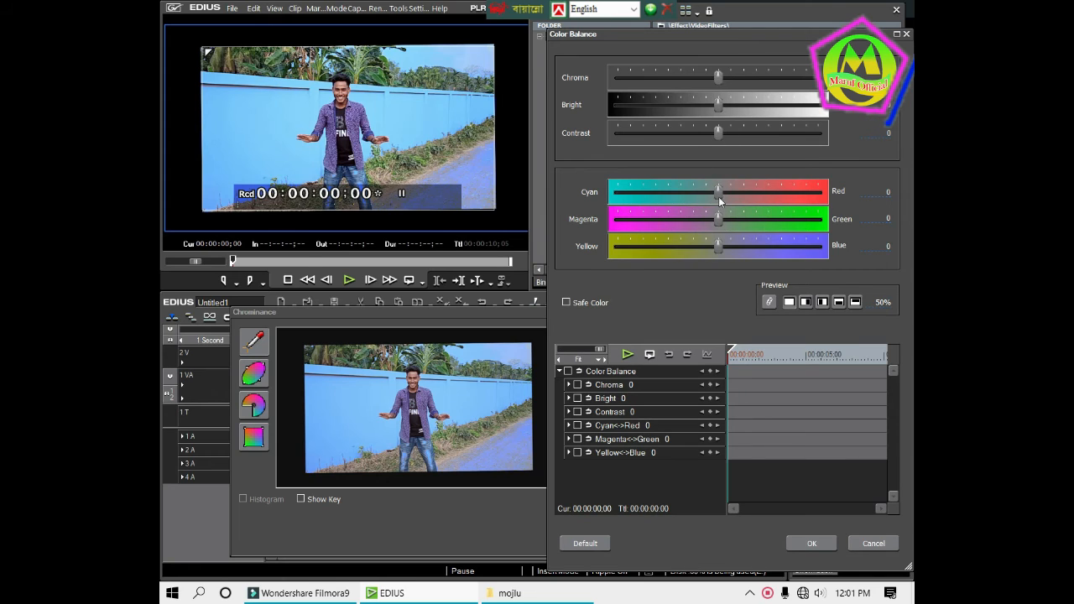
drag(718, 192, 760, 199)
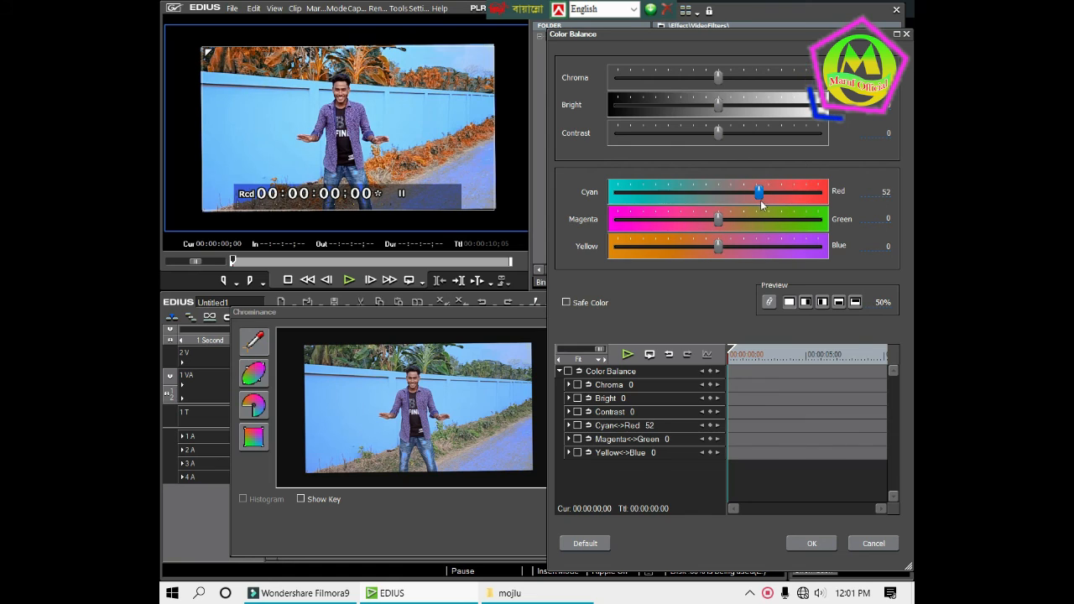
click(803, 545)
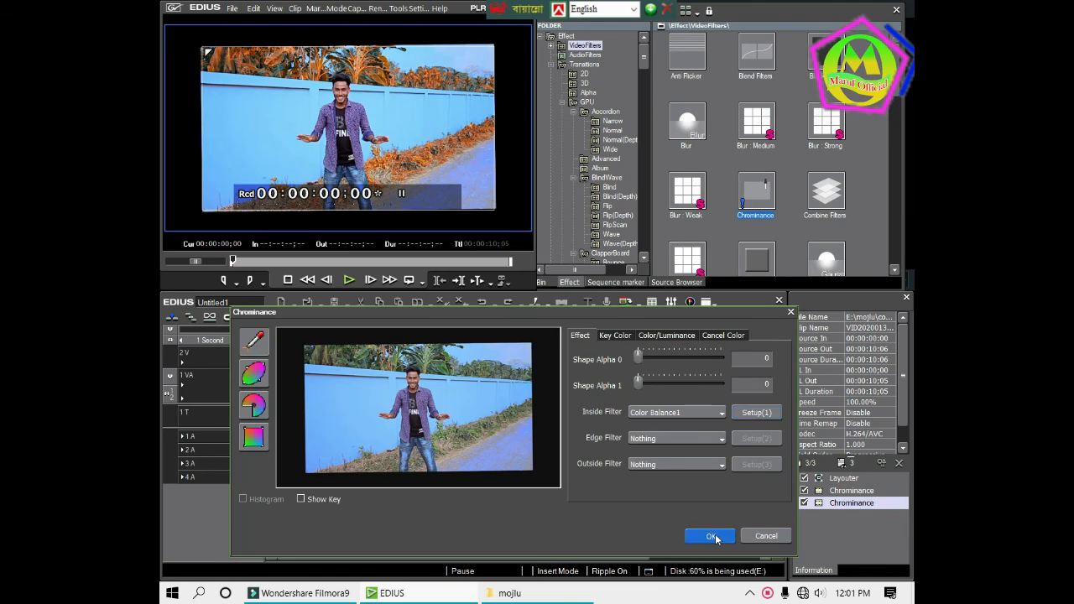
click(714, 533)
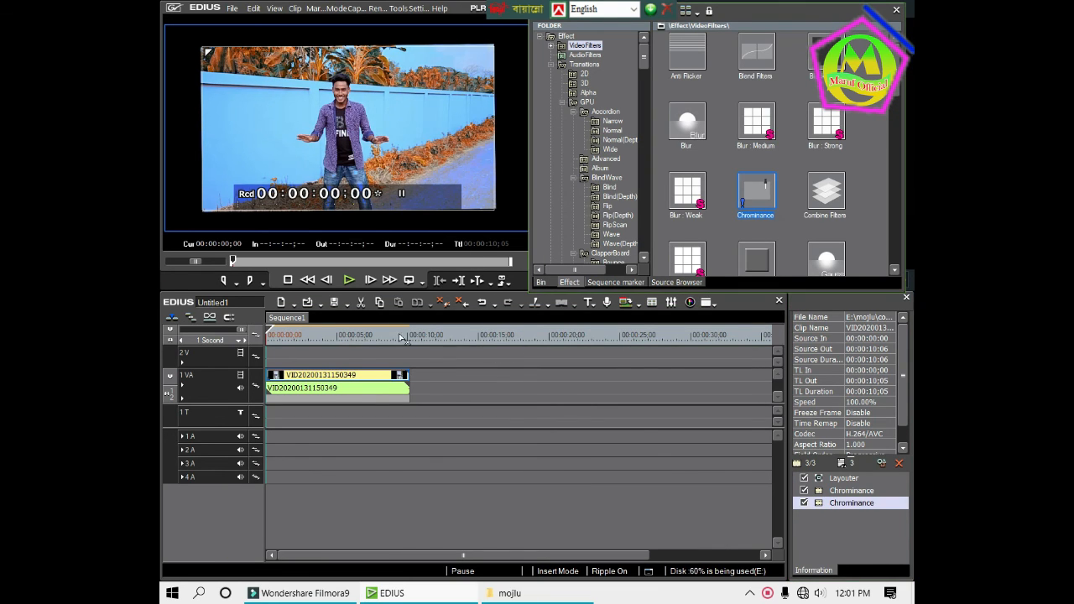
click(335, 374)
click(341, 390)
click(341, 376)
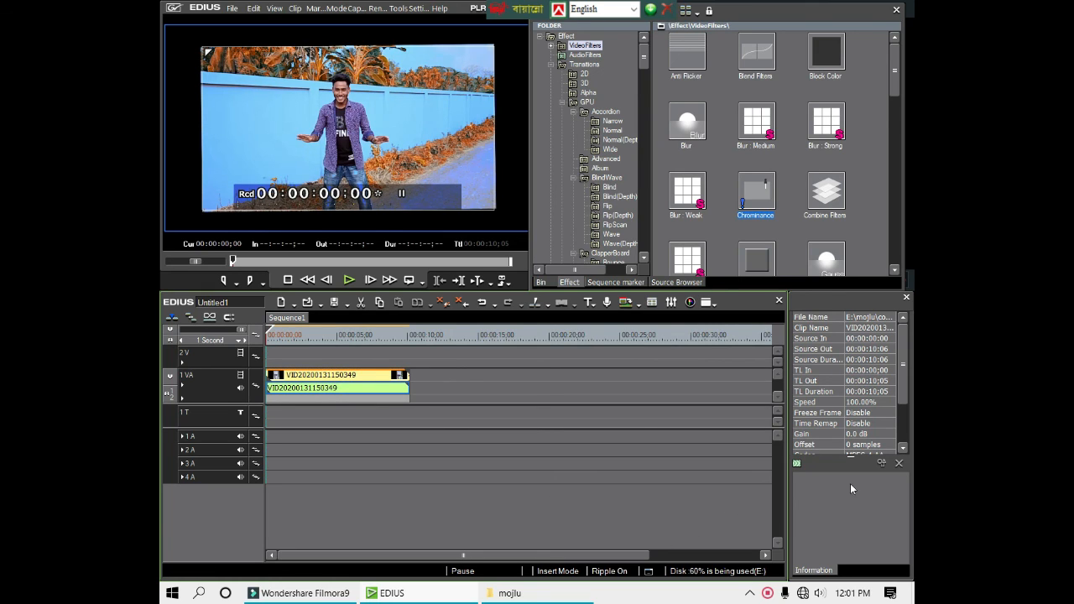
click(472, 426)
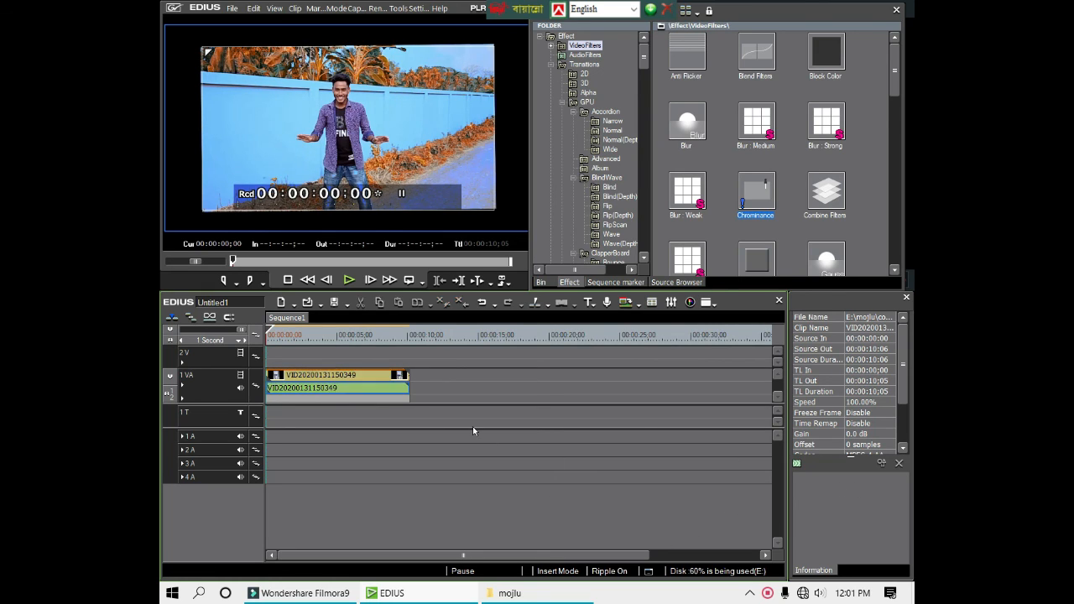